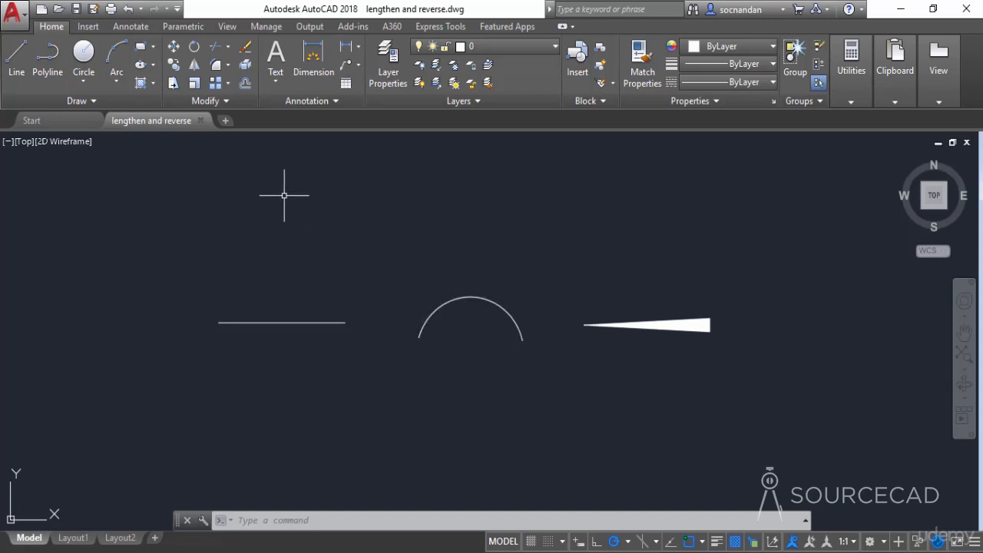
Measure the lengths of the horizontal line and the arc with the Lengthen command
click(213, 100)
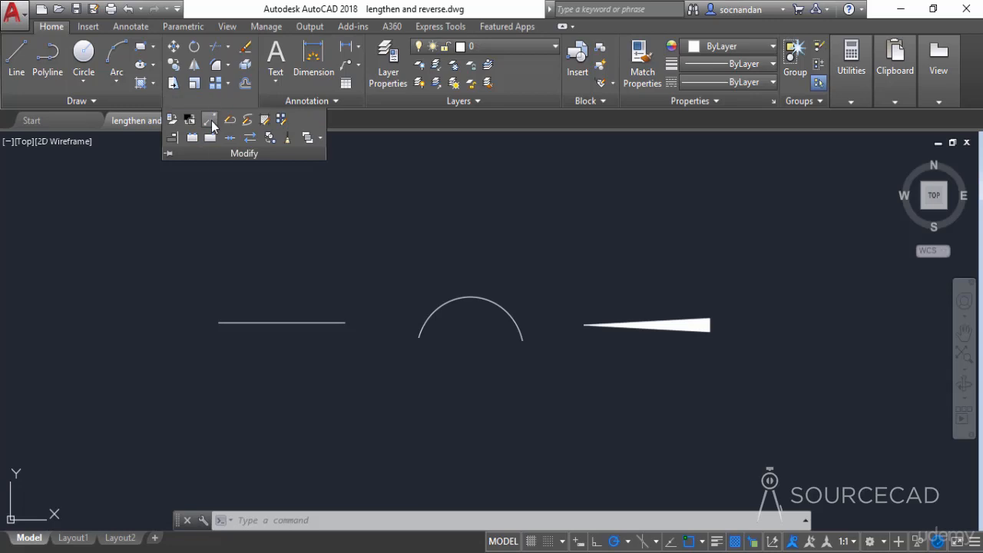
click(210, 121)
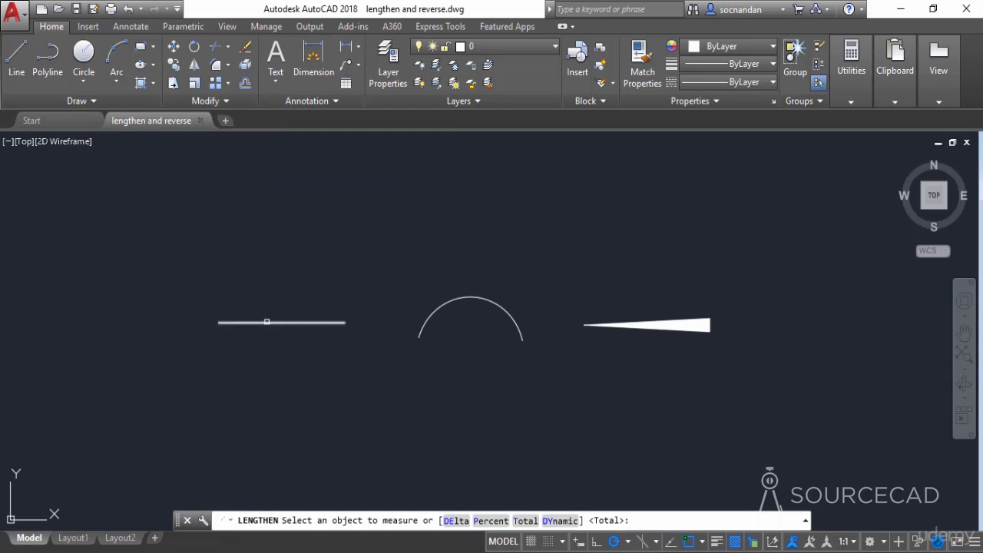
click(267, 321)
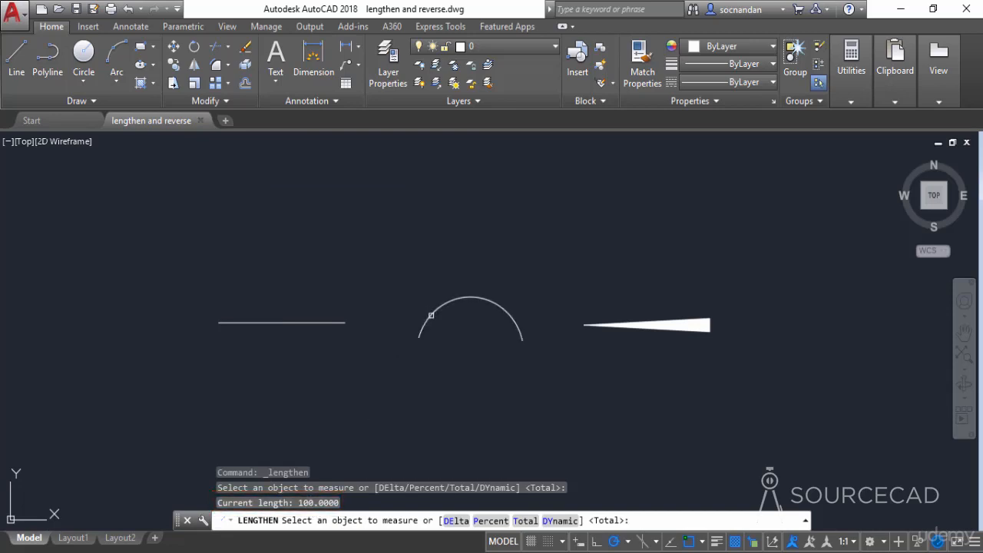
click(431, 315)
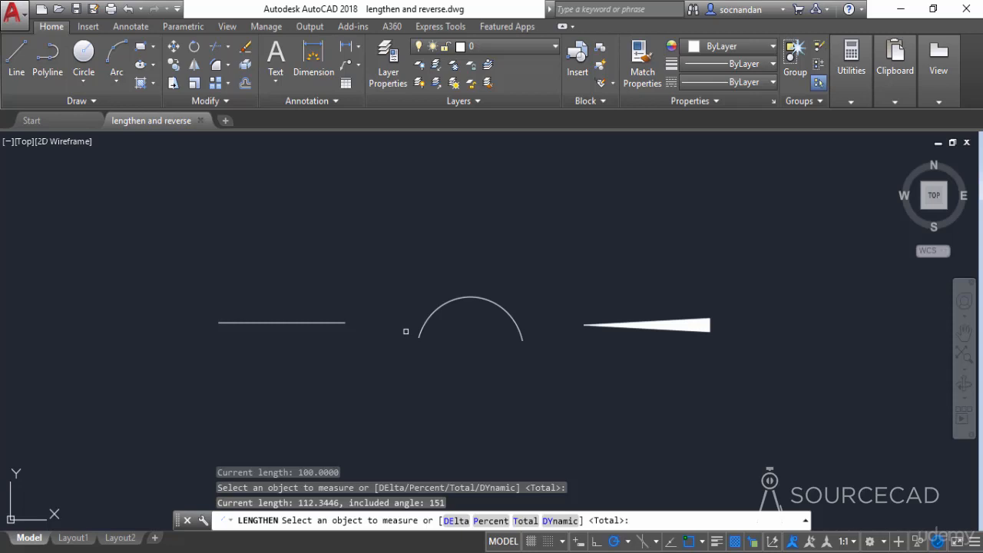
click(308, 325)
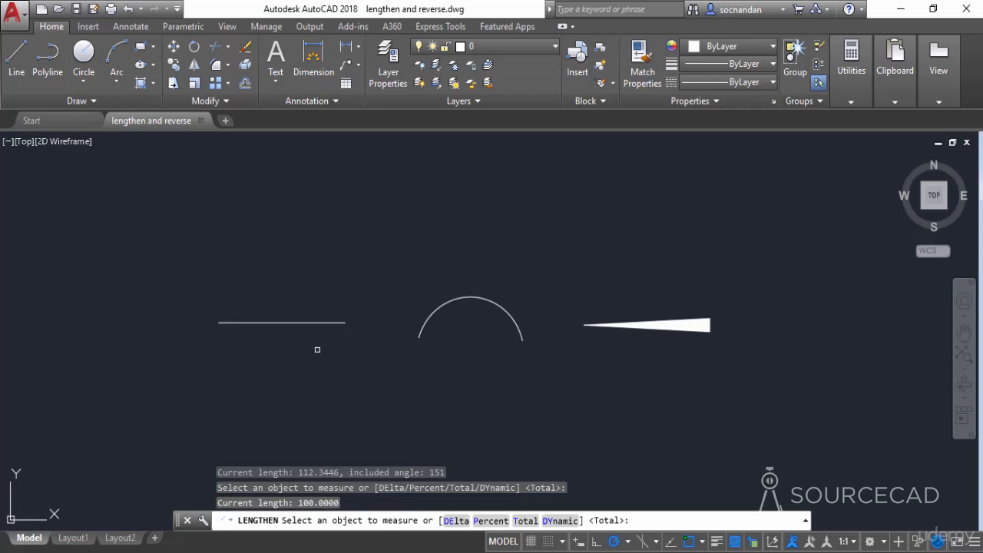
Lengthen the horizontal line by a delta of 20 at both its right and left ends
click(456, 521)
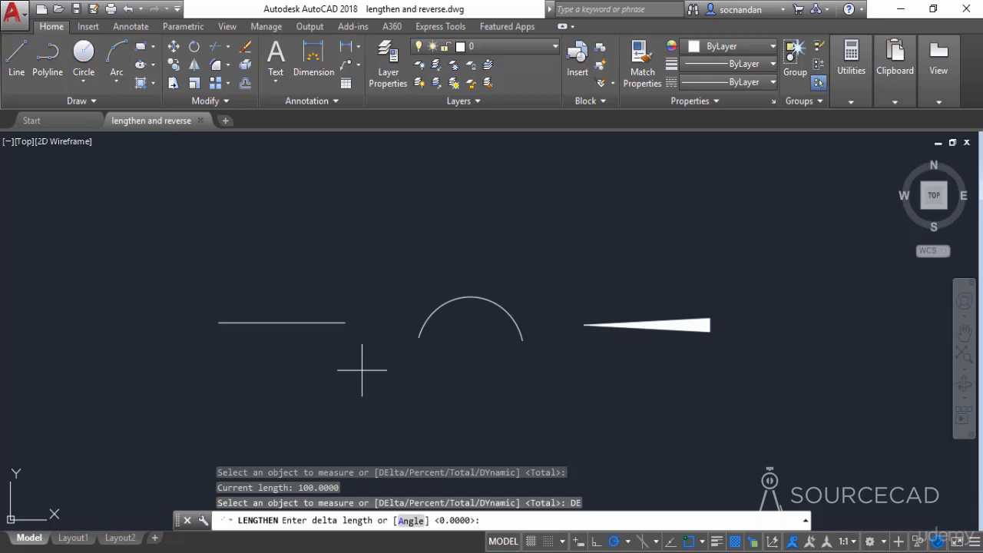
text(20)
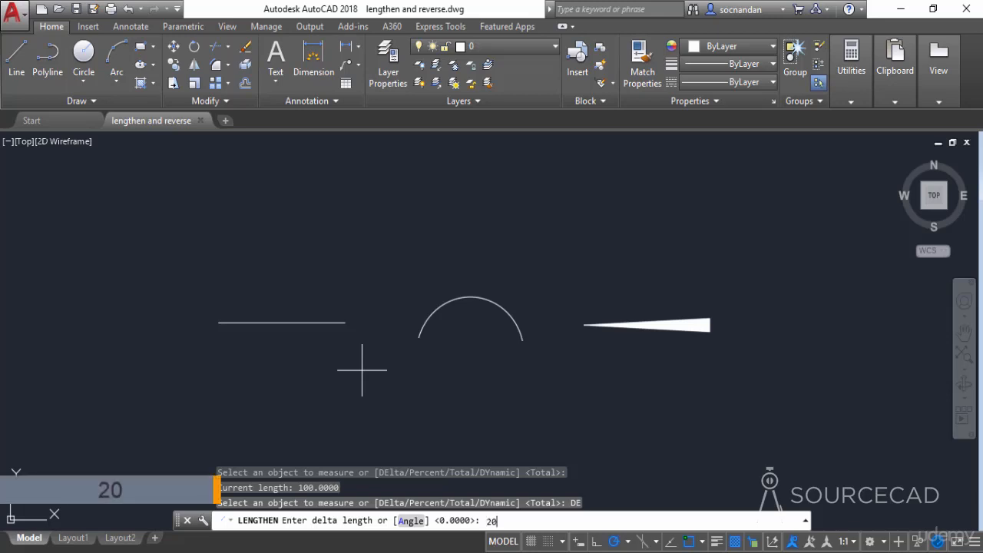
key(Return)
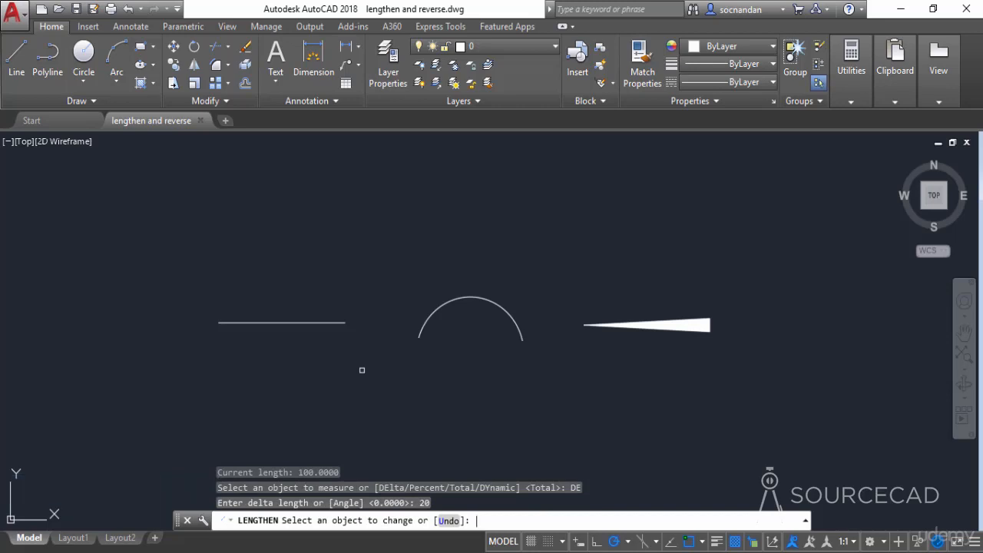
click(337, 323)
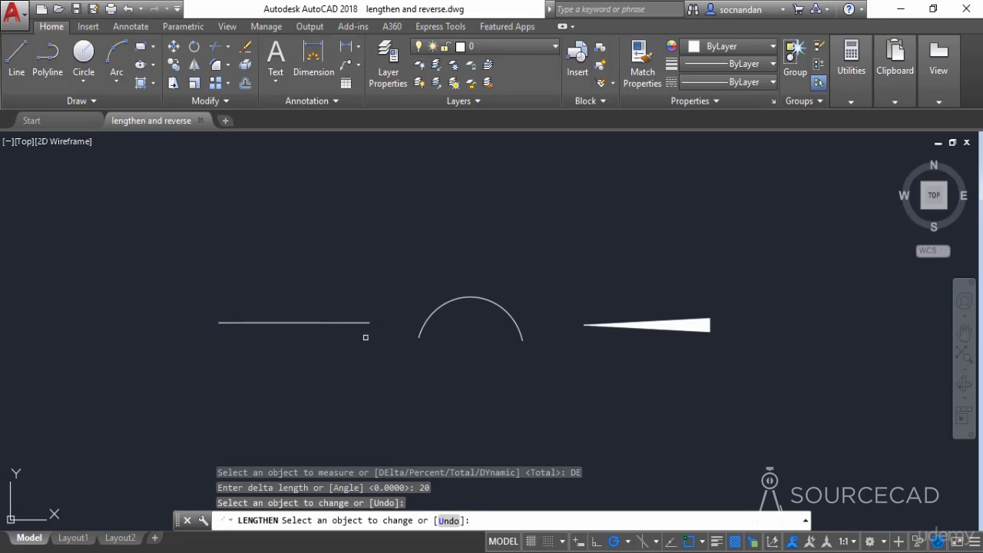
click(226, 324)
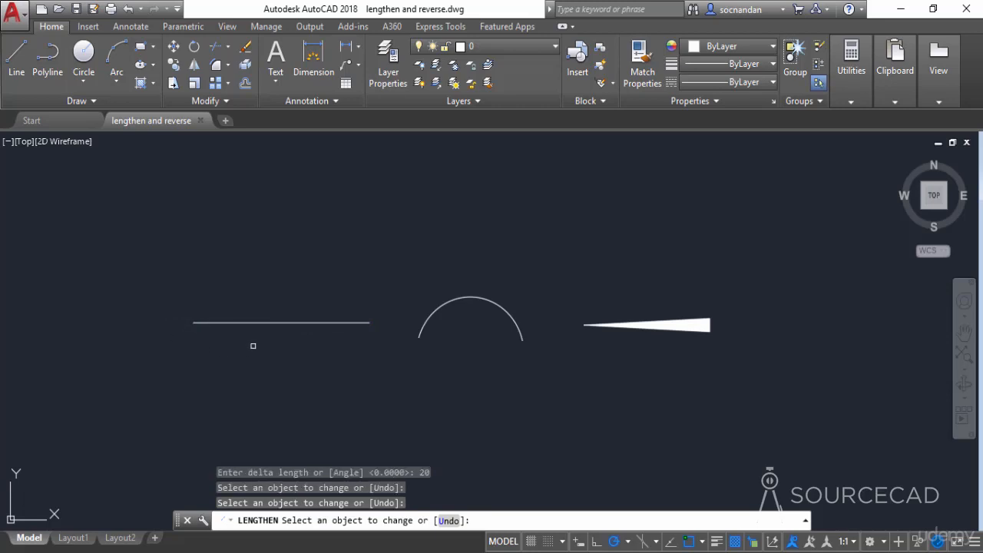
right_click(263, 347)
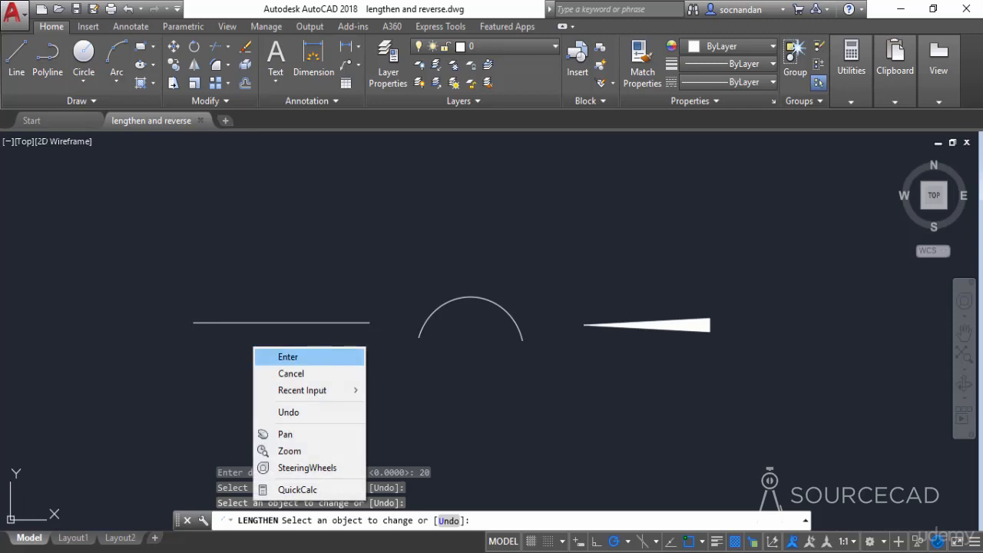
click(285, 353)
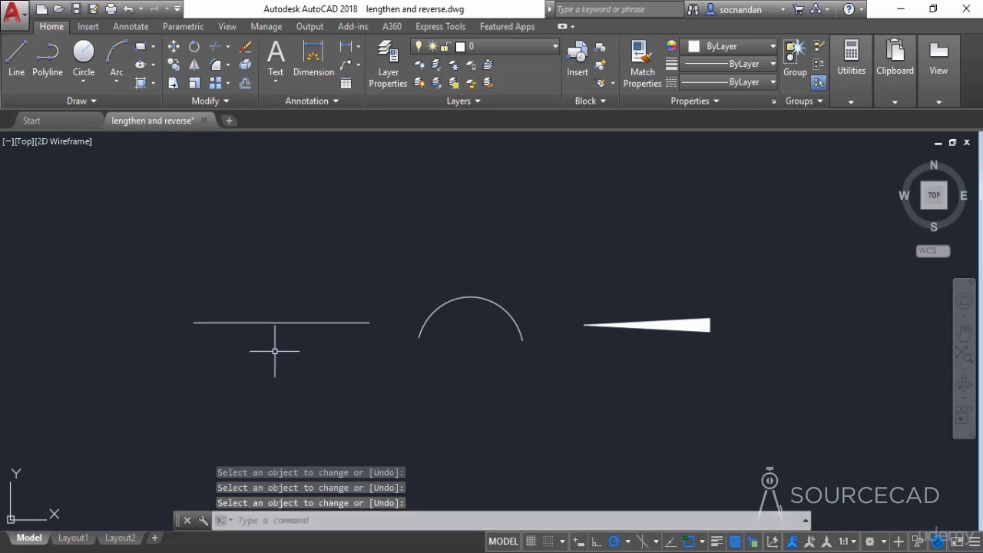
Shorten the arc from its right end to 70 percent of its length using Lengthen's Percent option
key(Return)
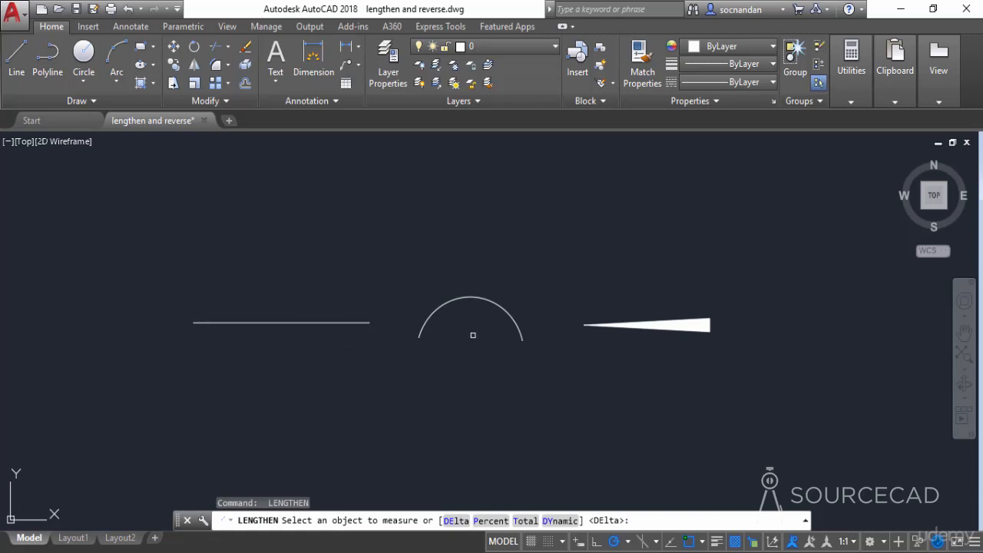
click(492, 521)
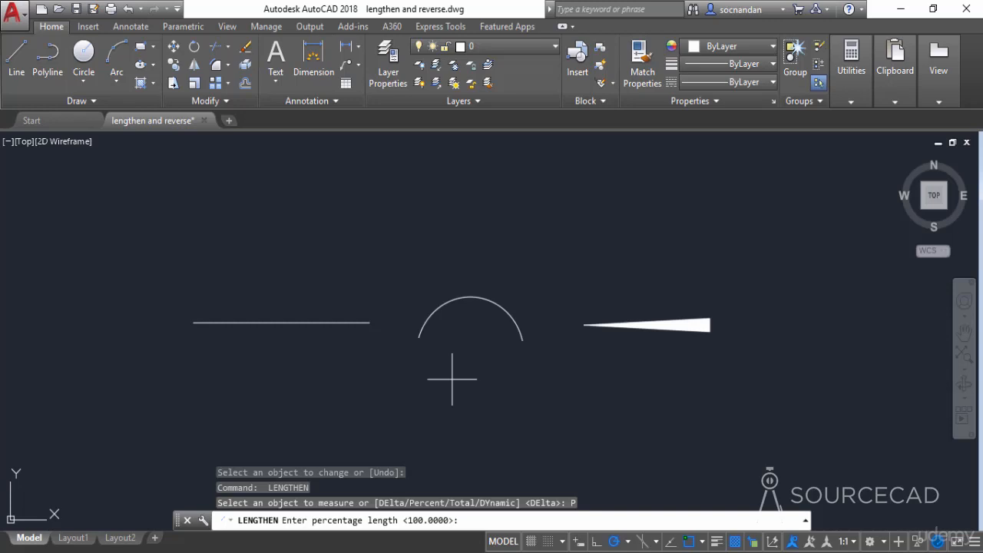
text(70)
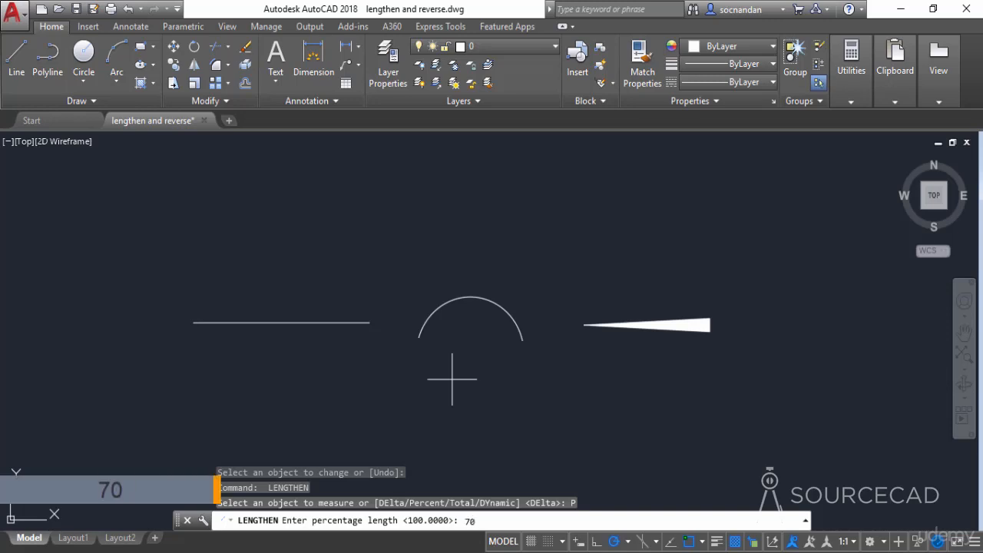
key(Return)
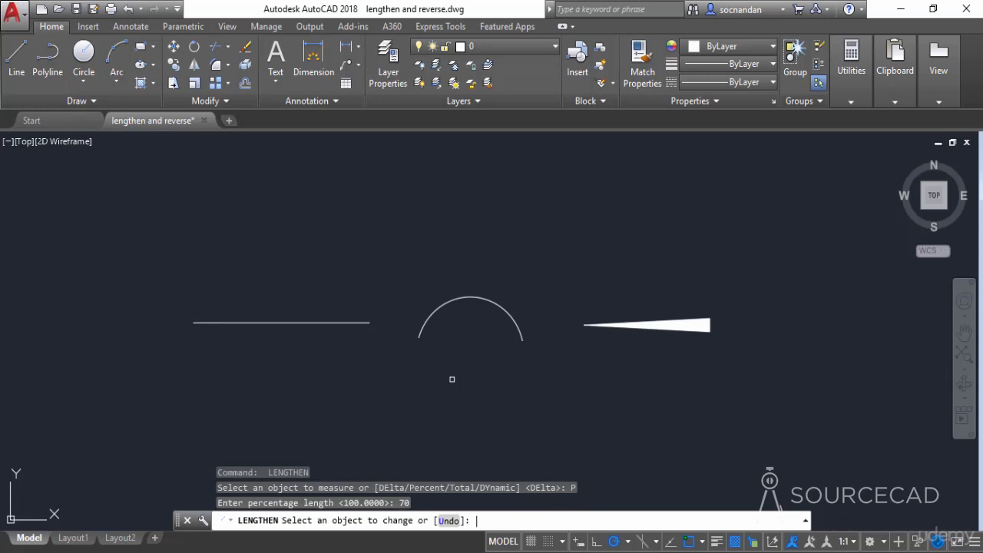
click(517, 325)
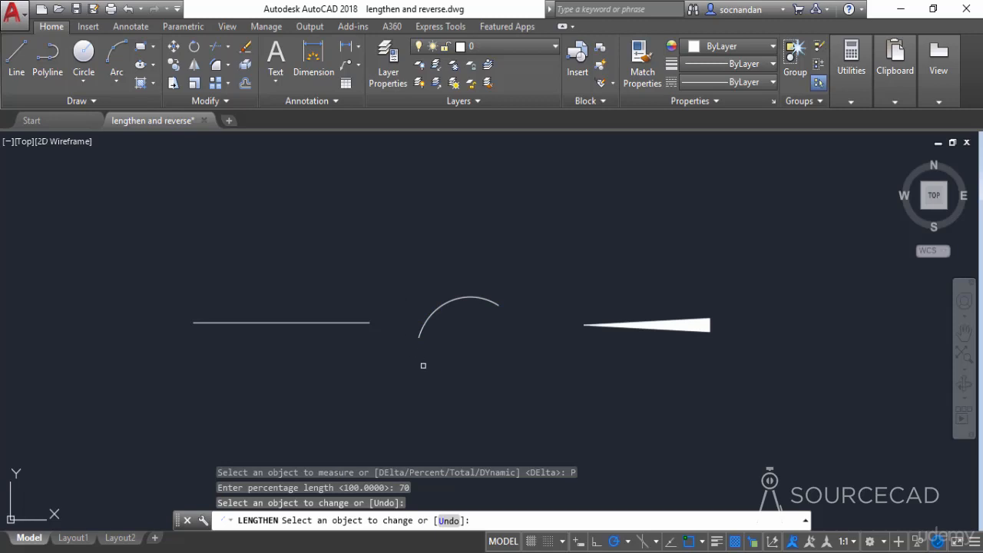
key(Return)
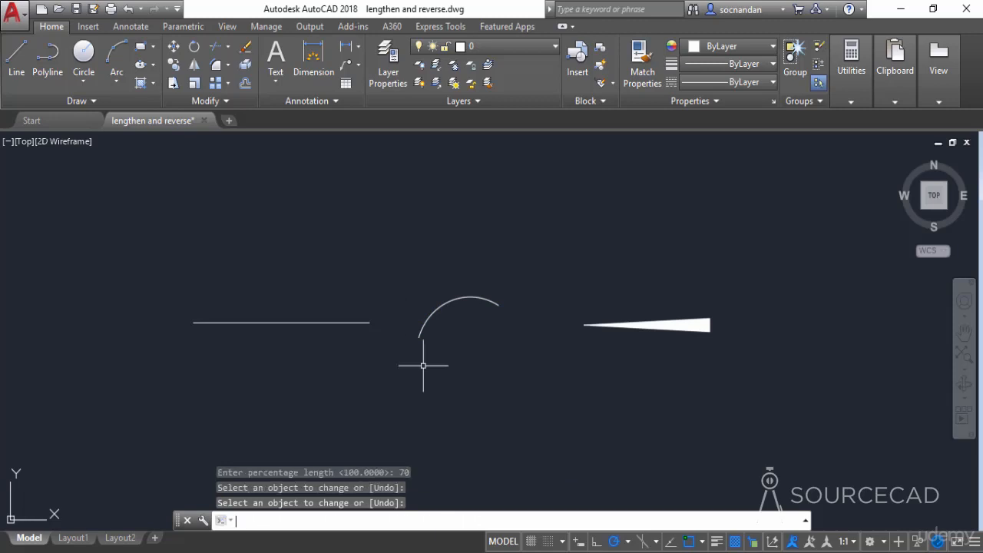
Set the horizontal line's total length to 60 with Lengthen, trimming it from the left end
key(Return)
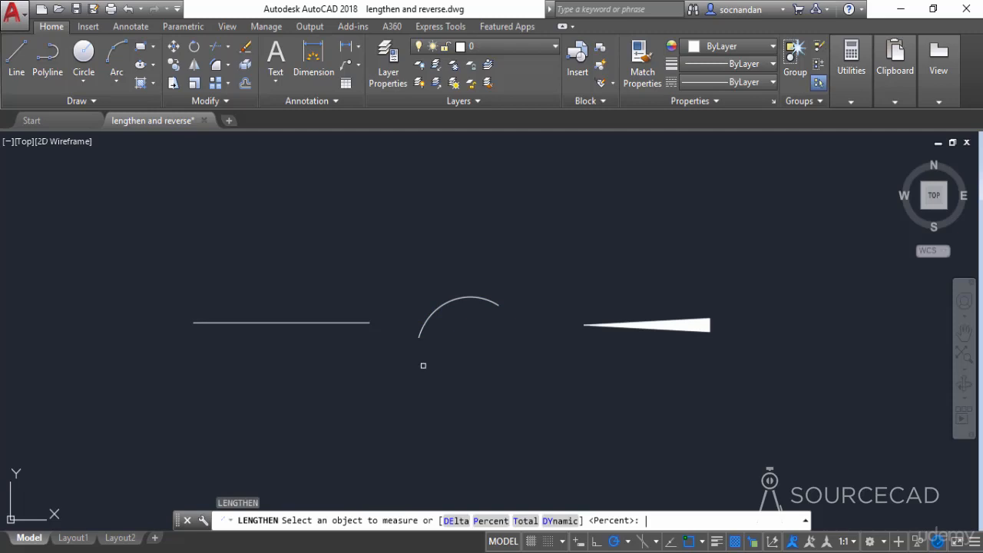
click(526, 522)
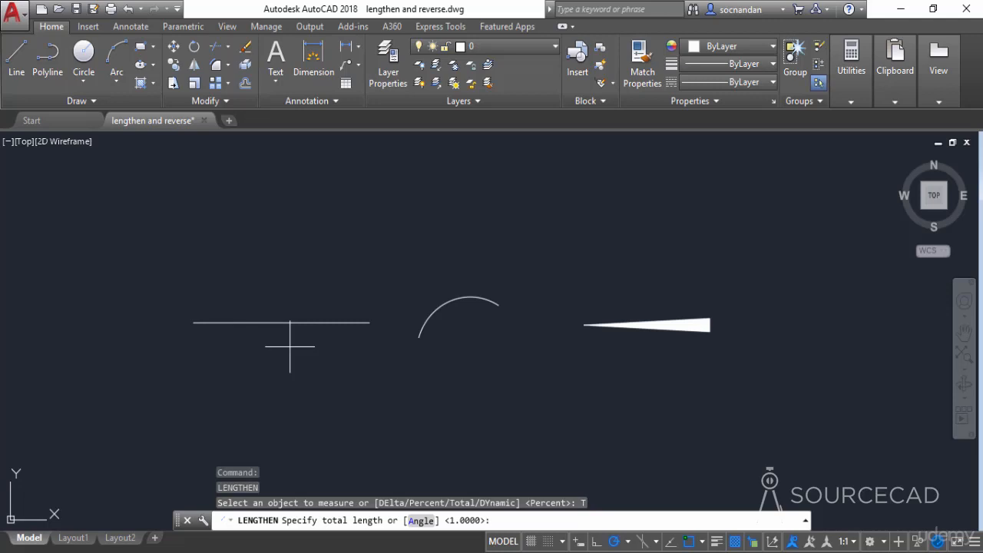
text(60)
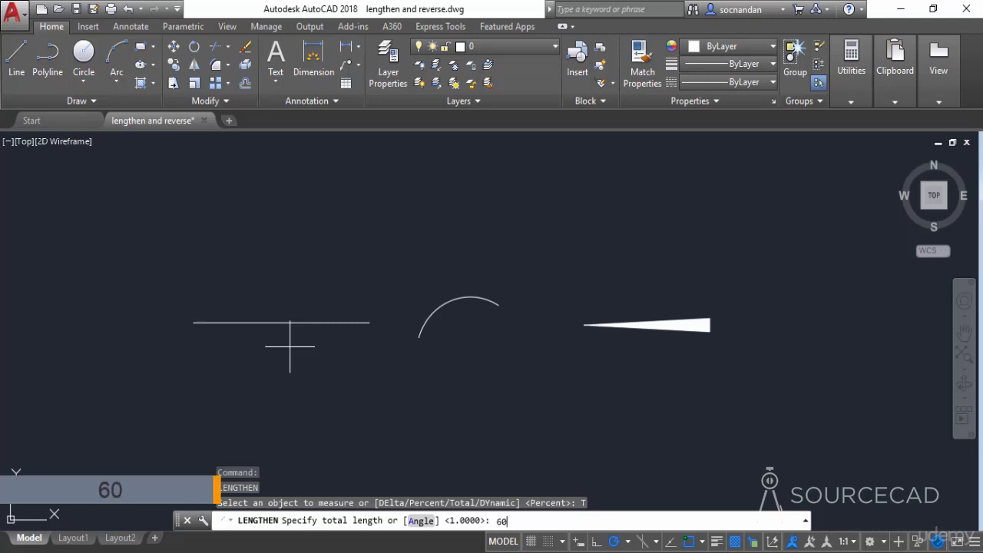
key(Return)
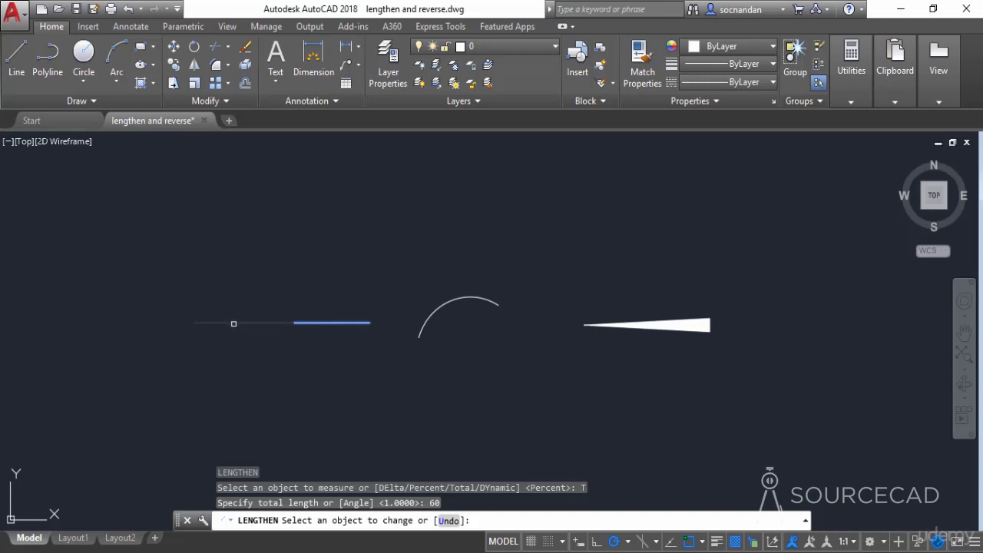
click(234, 322)
right_click(253, 356)
click(278, 367)
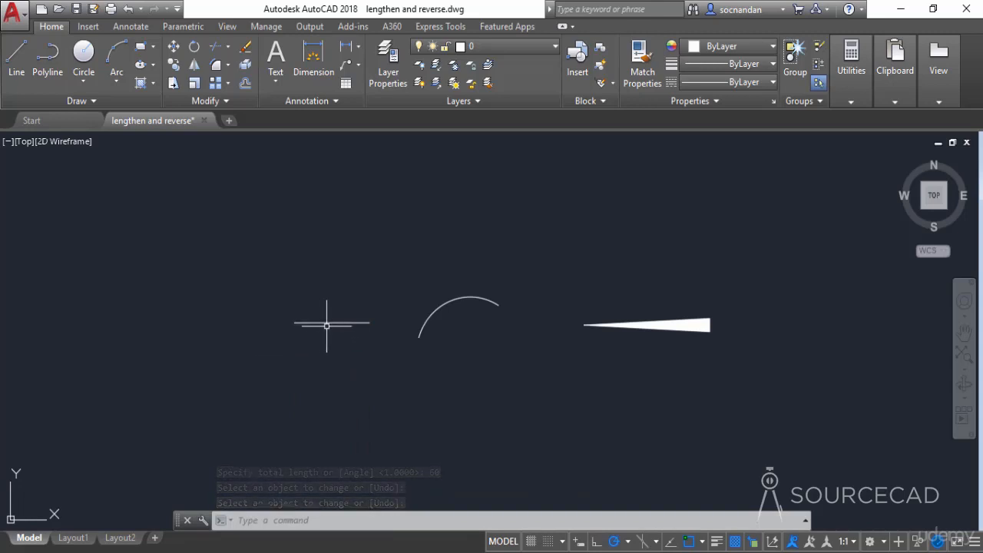
Restart Lengthen and measure the shortened horizontal line
key(Return)
key(Return)
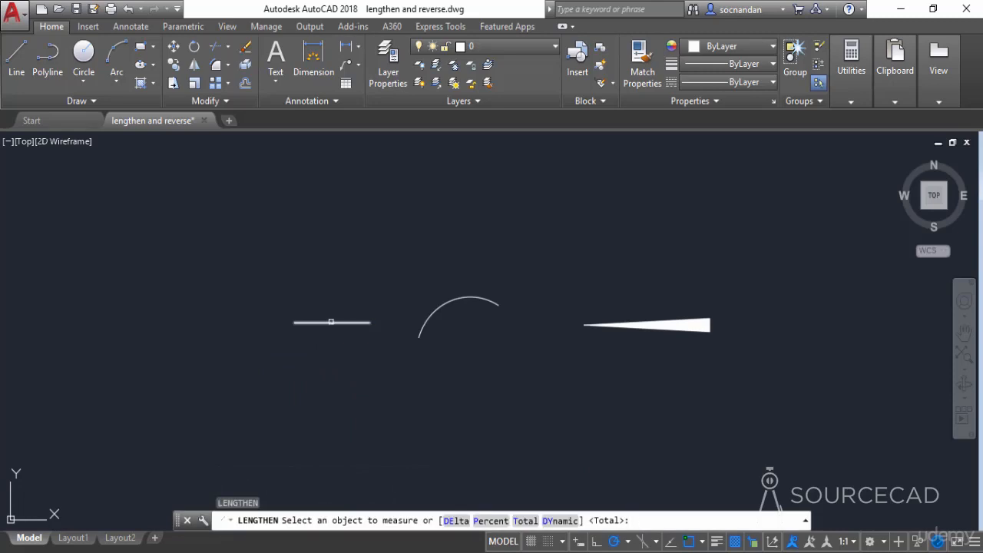
click(329, 323)
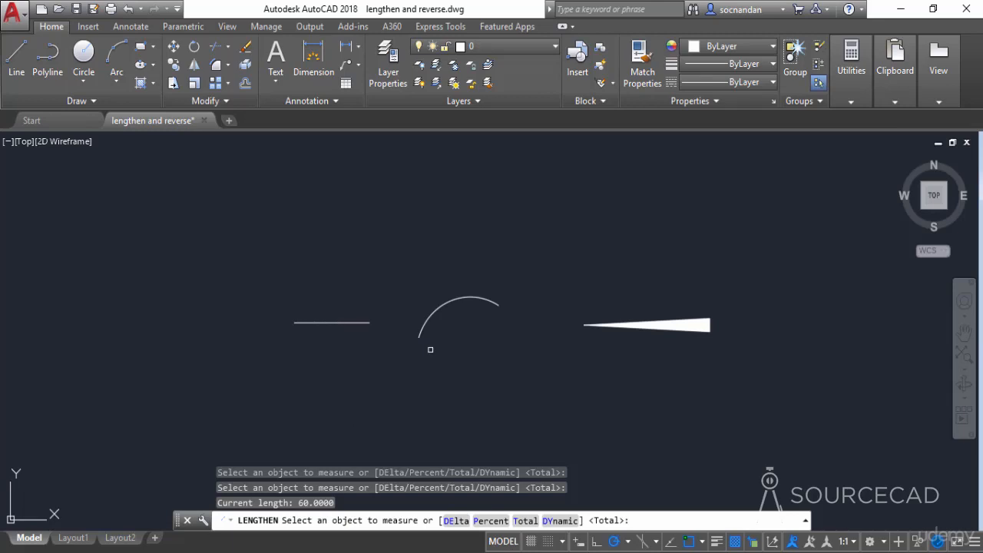
Extend the line's left end further left and the arc's left end around below its center using Lengthen's Dynamic option
click(560, 521)
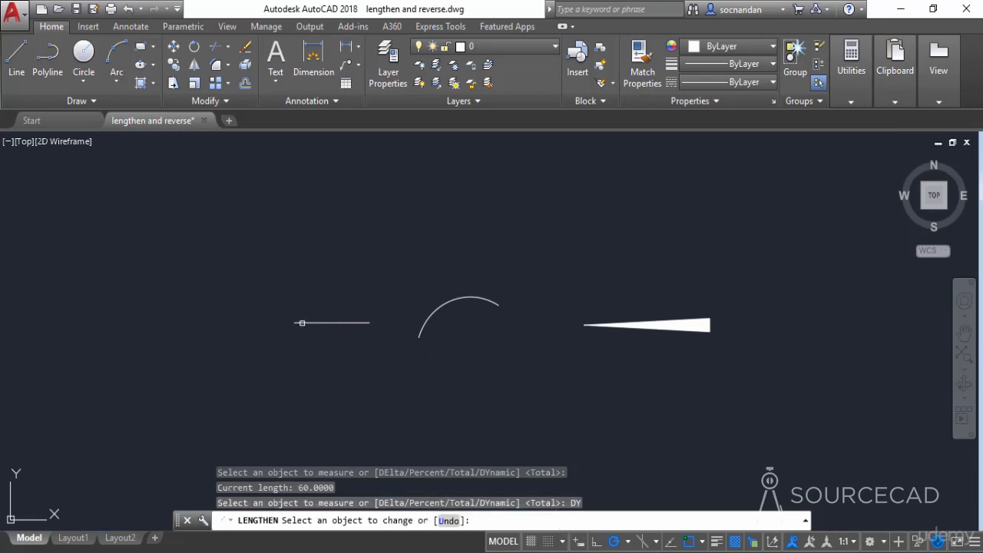
click(301, 323)
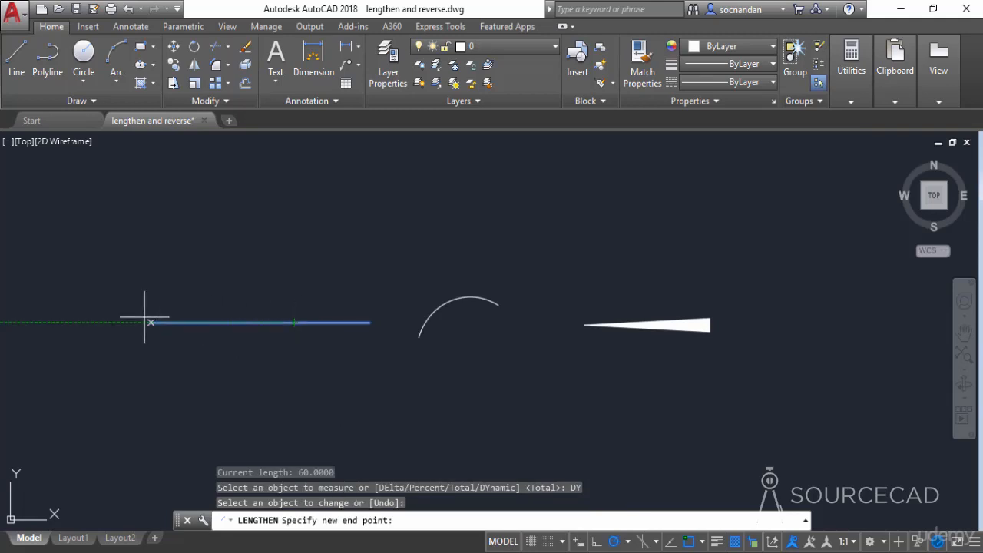
click(137, 323)
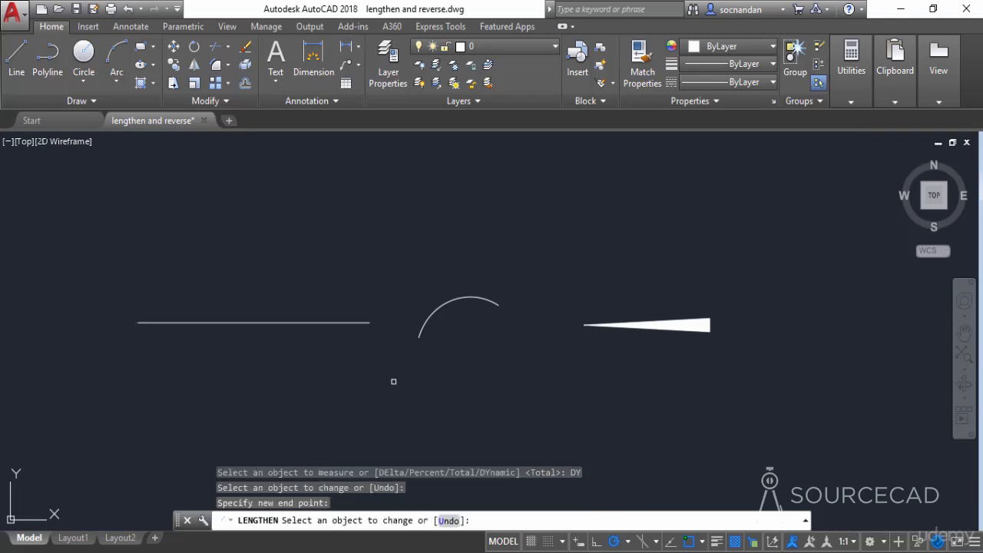
click(419, 335)
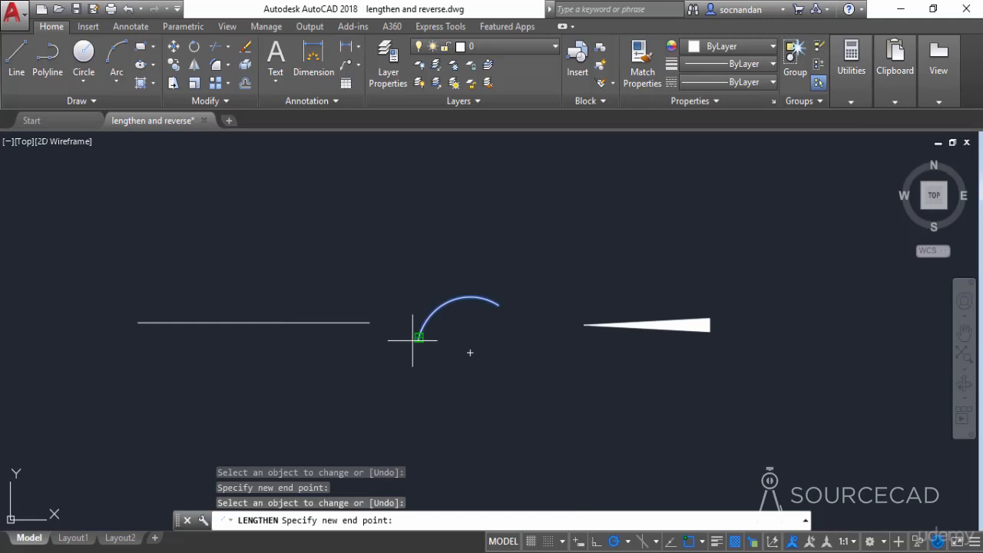
click(453, 414)
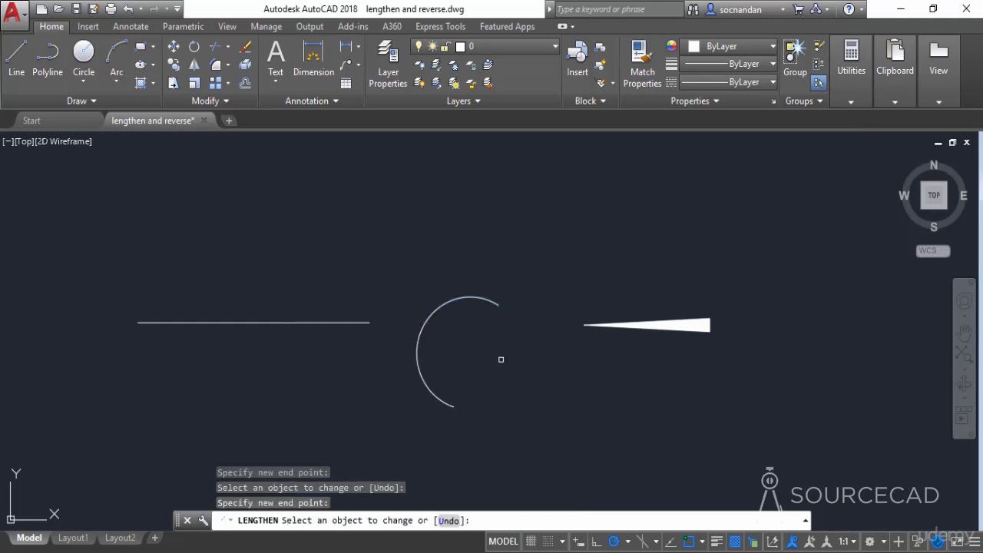
key(Escape)
Erase the horizontal line and the arc, keeping only the tapered polyline
click(496, 400)
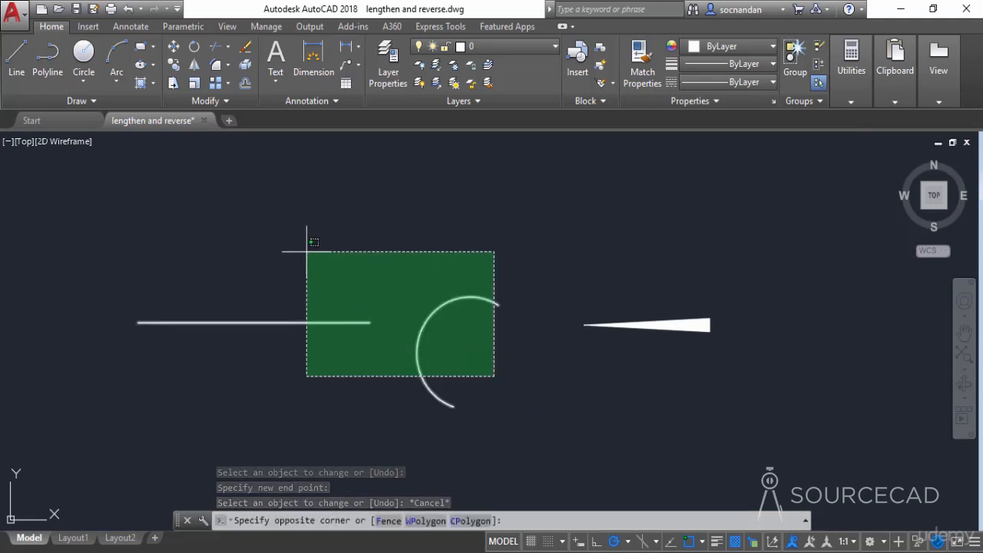
click(307, 250)
right_click(306, 250)
click(363, 298)
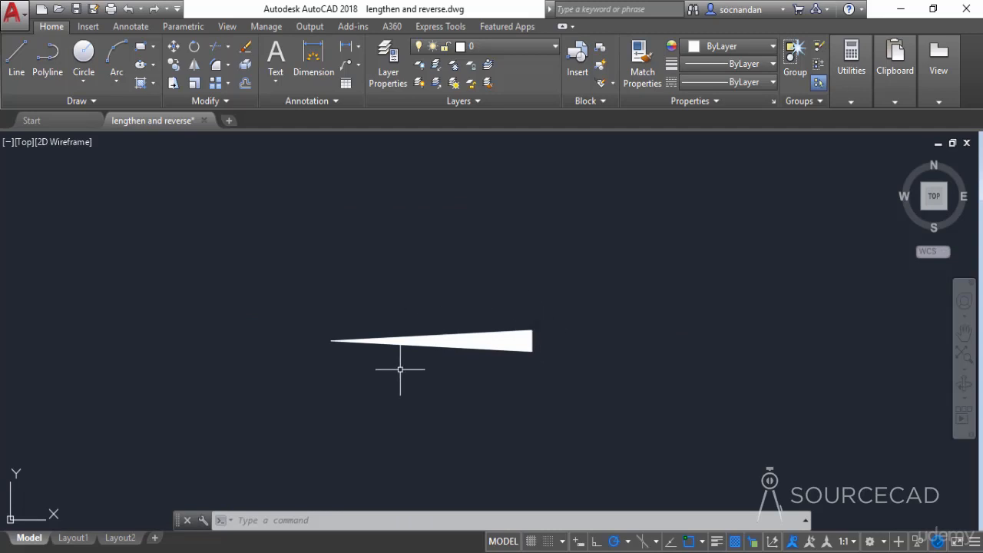
Reverse the direction of the tapered polyline with the Reverse command
click(225, 101)
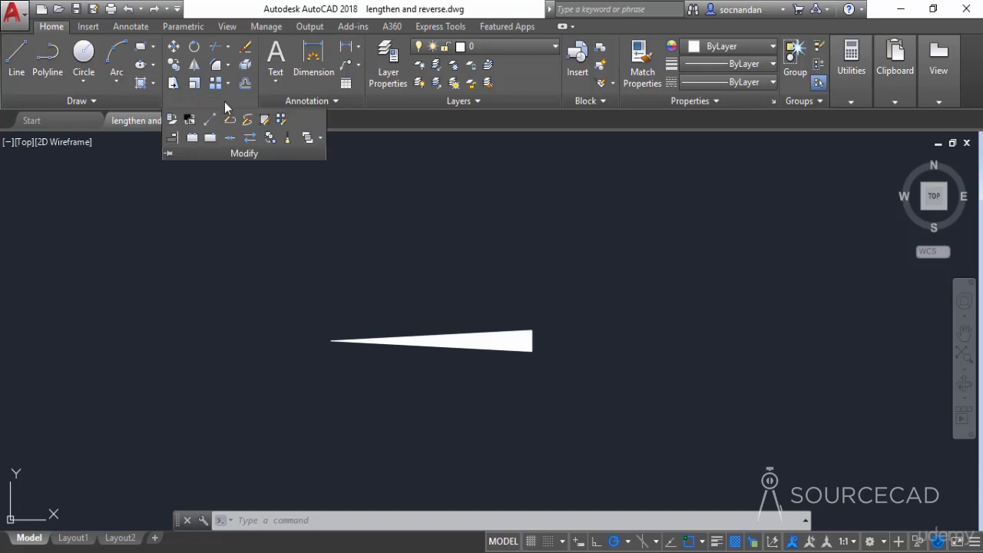
click(251, 140)
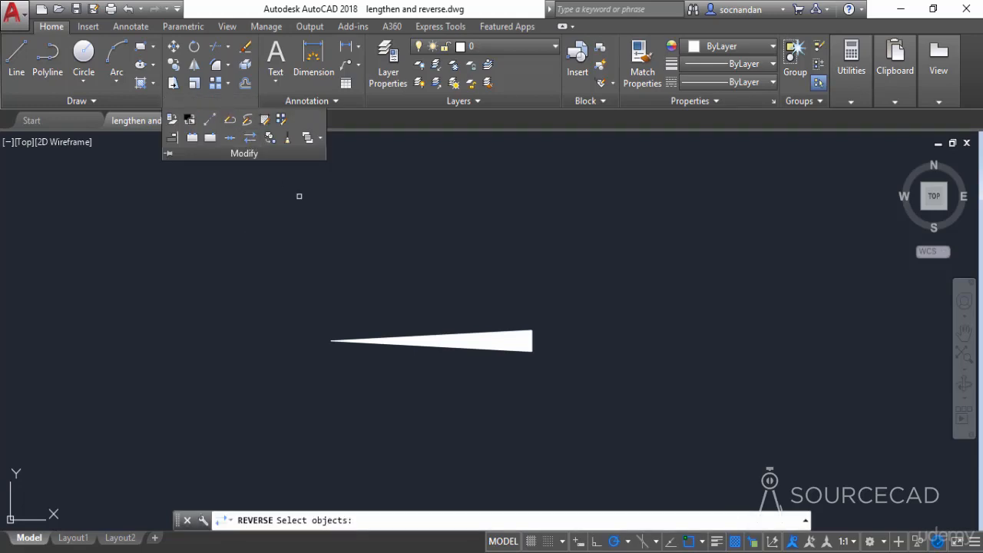
click(411, 351)
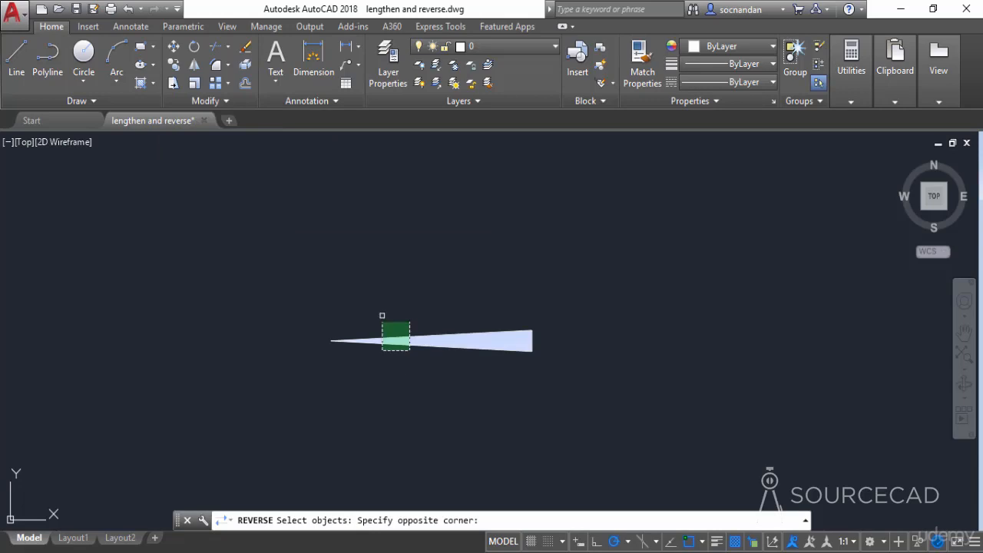
click(383, 315)
key(Return)
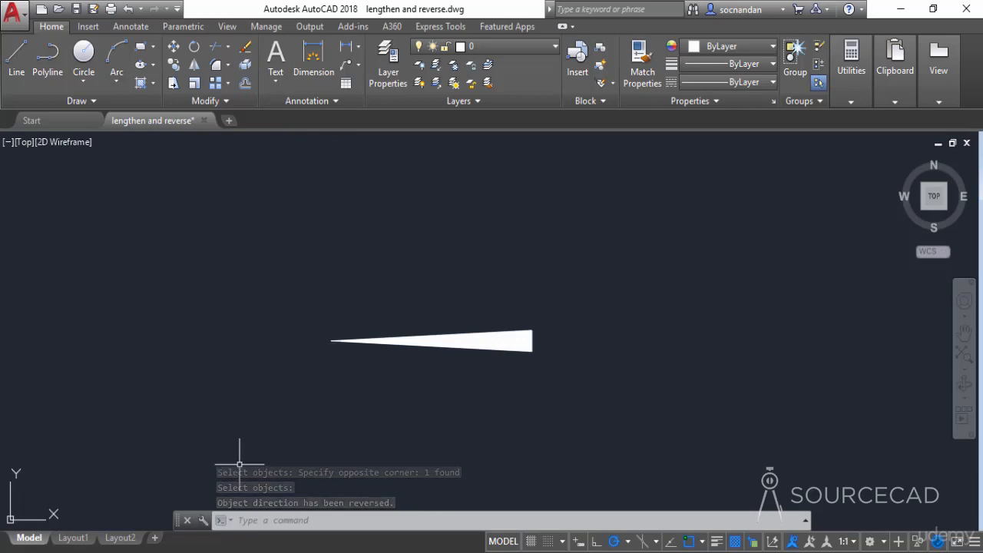
Enlarge the command line area and set the PLINEREVERSEWIDTHS system variable to 1
drag(202, 512, 201, 496)
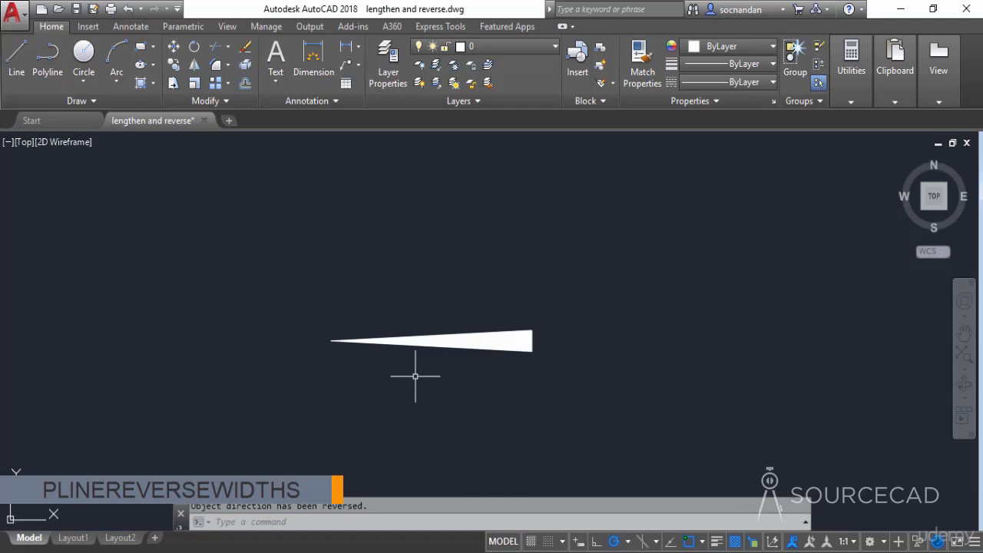
text(PLINEREVERSEWIDTHS)
key(Return)
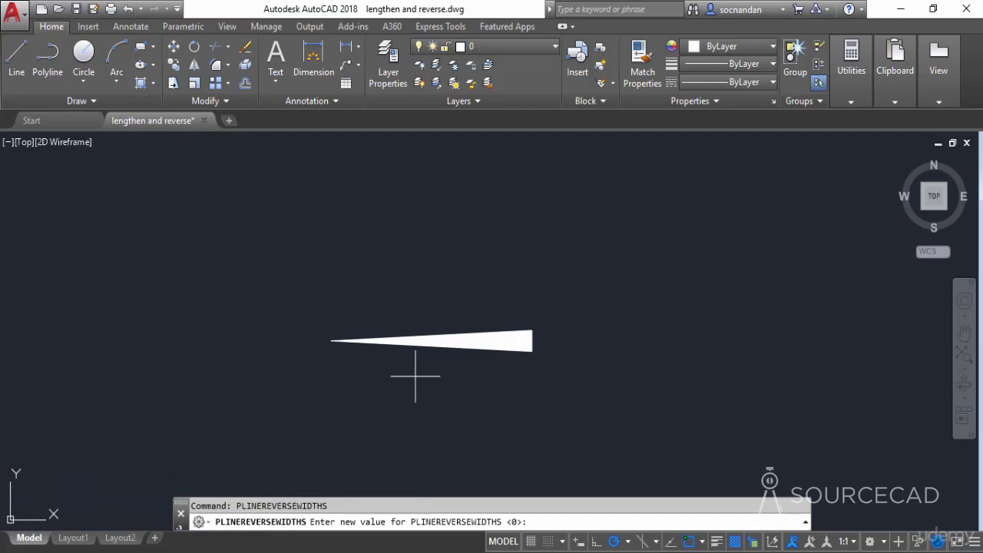
text(1)
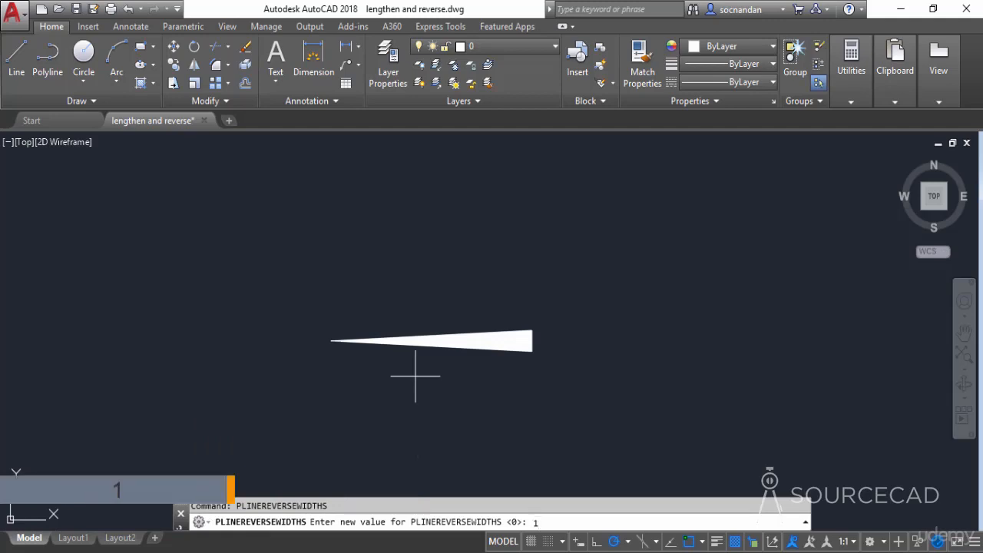
key(Return)
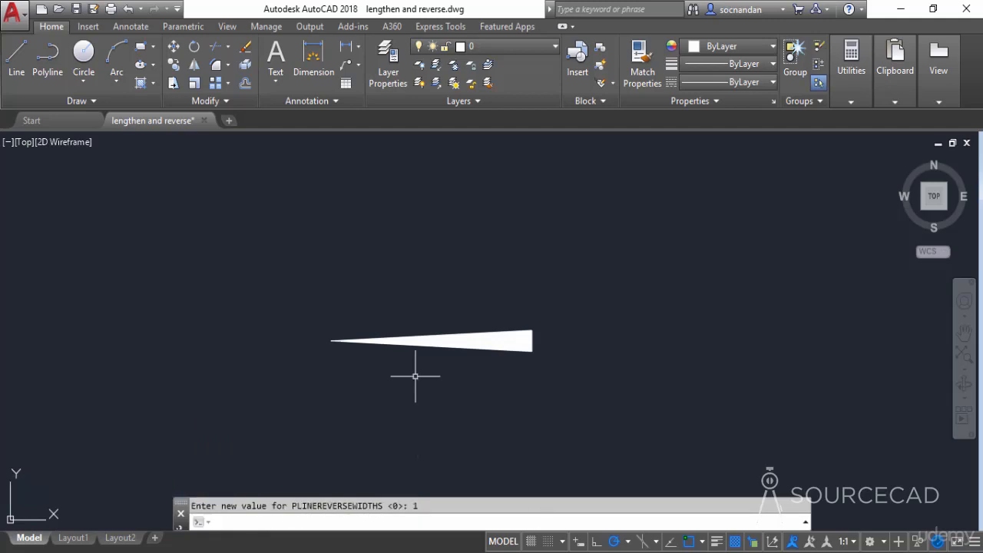
Run Reverse on the tapered polyline again, with its segment widths included in the reversal
click(221, 102)
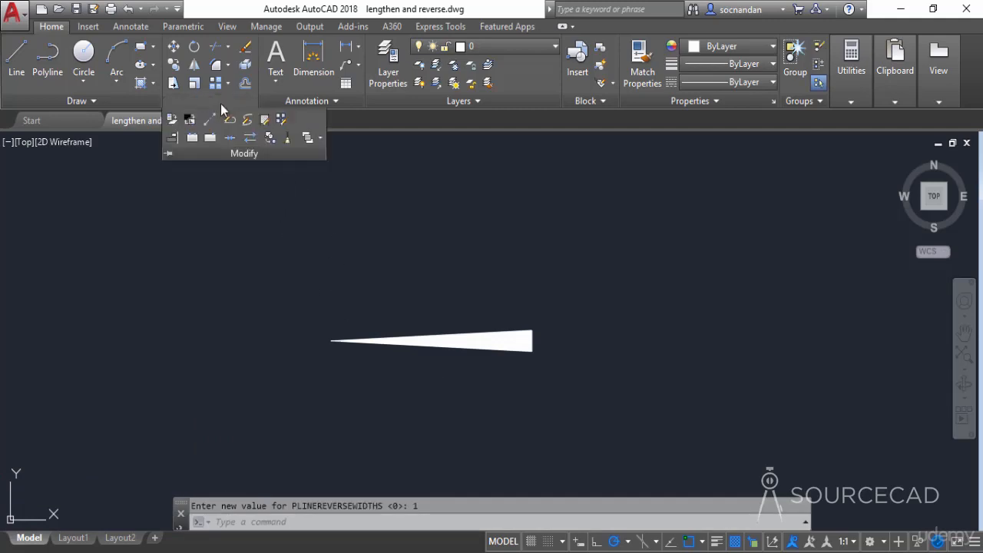
click(250, 138)
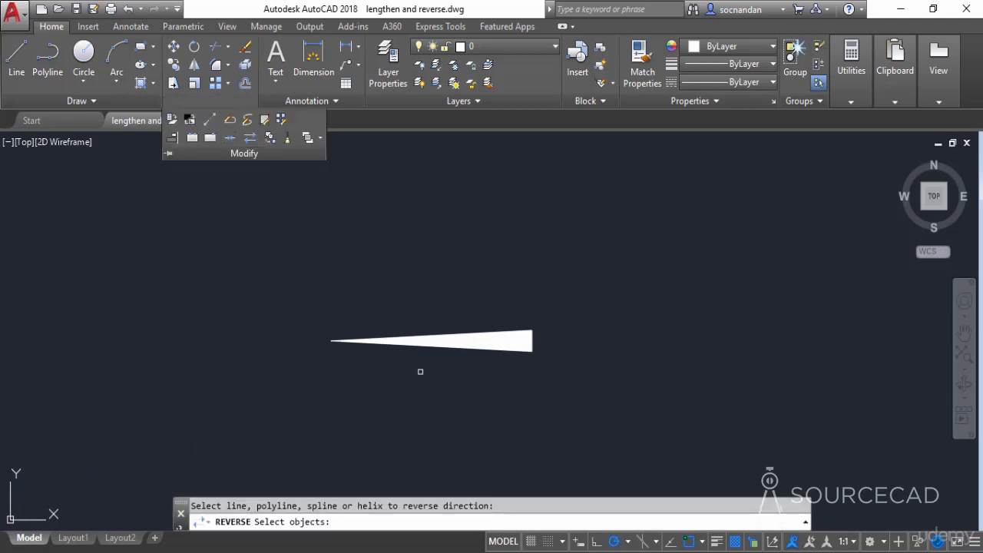
click(431, 387)
click(354, 278)
key(Return)
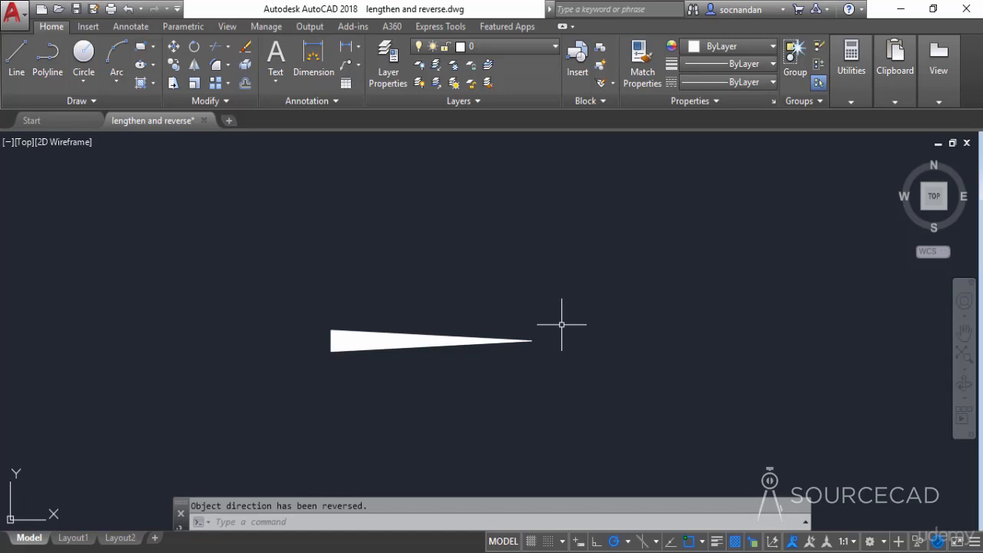
Set the PLINEREVERSEWIDTHS system variable back to 0
text(PLIne)
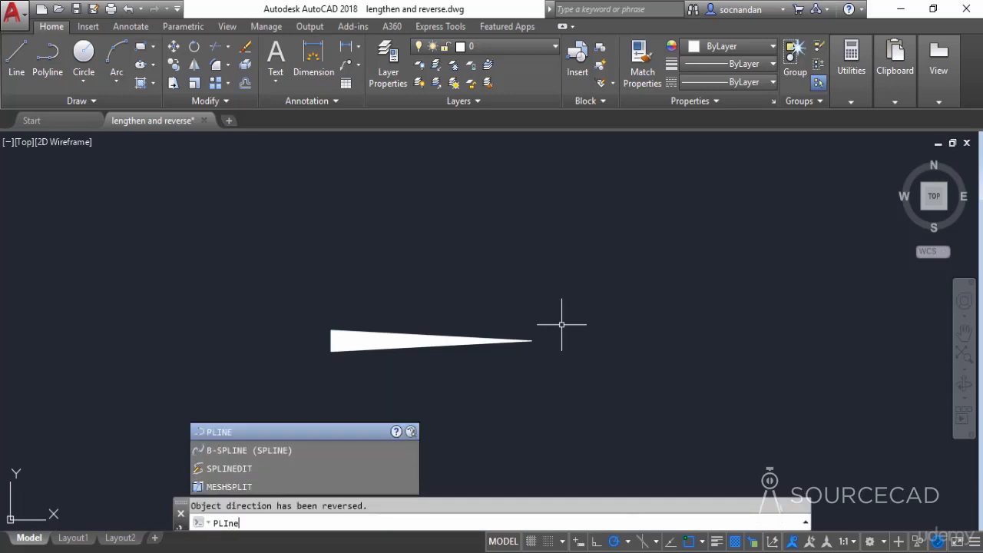
text(REVERSEWIDTHS)
key(Return)
text(0)
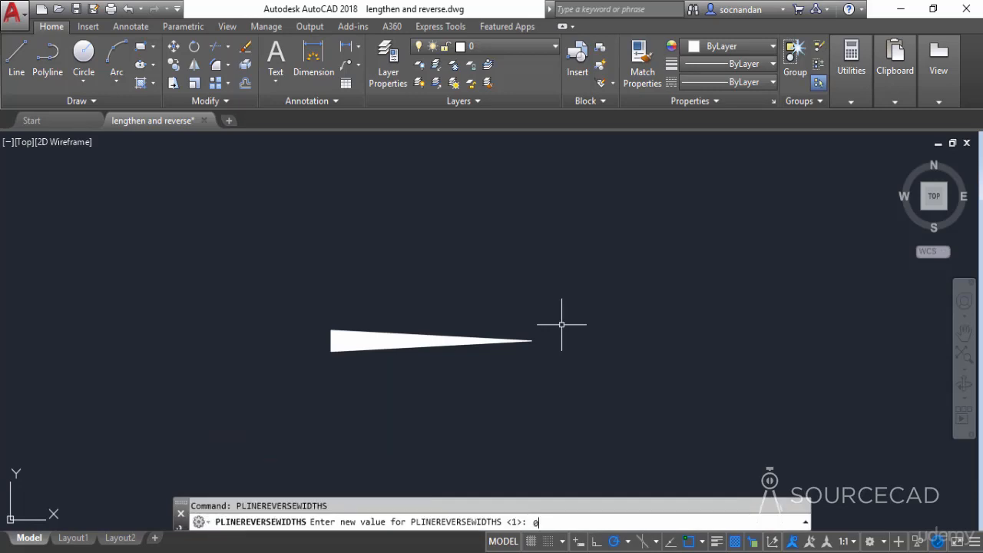
key(Return)
Select the tapered polyline with a crossing window and erase it from the drawing
click(562, 325)
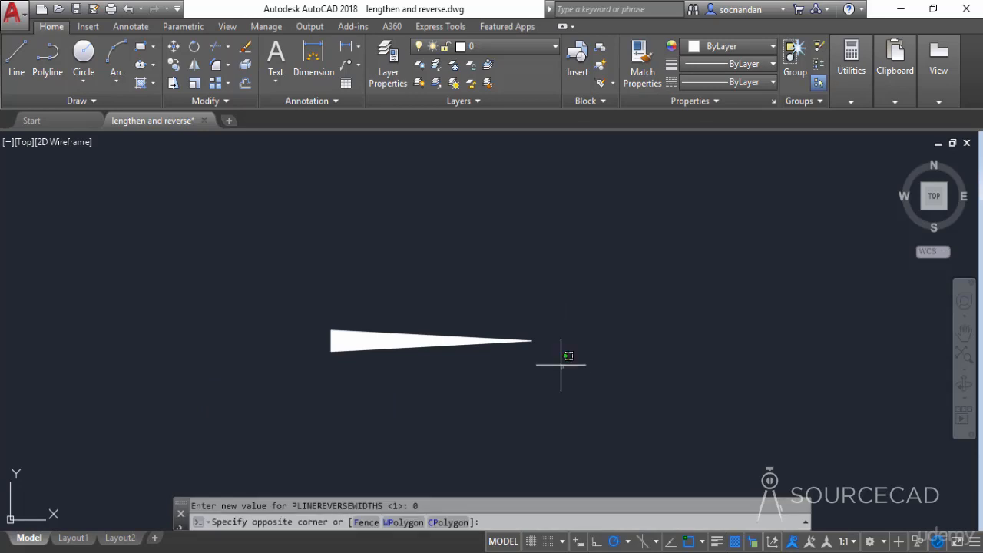
click(470, 250)
right_click(470, 248)
click(500, 277)
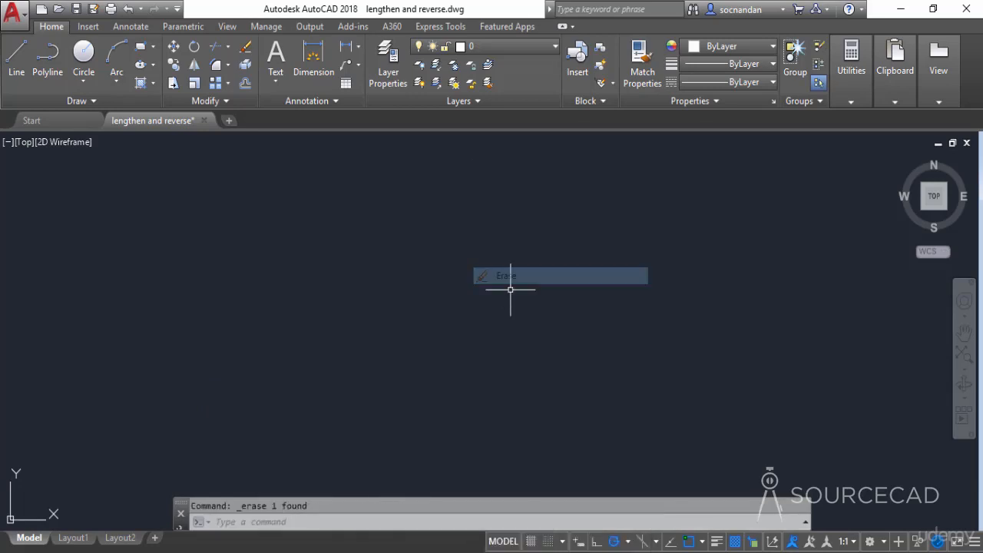